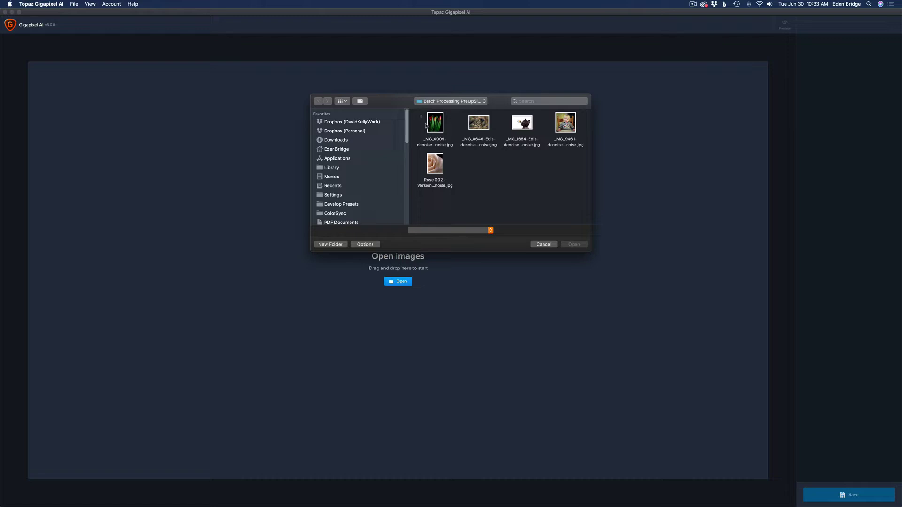
Select the five denoised JPEGs in the batch folder and open them in Gigapixel AI.
drag(423, 115, 579, 195)
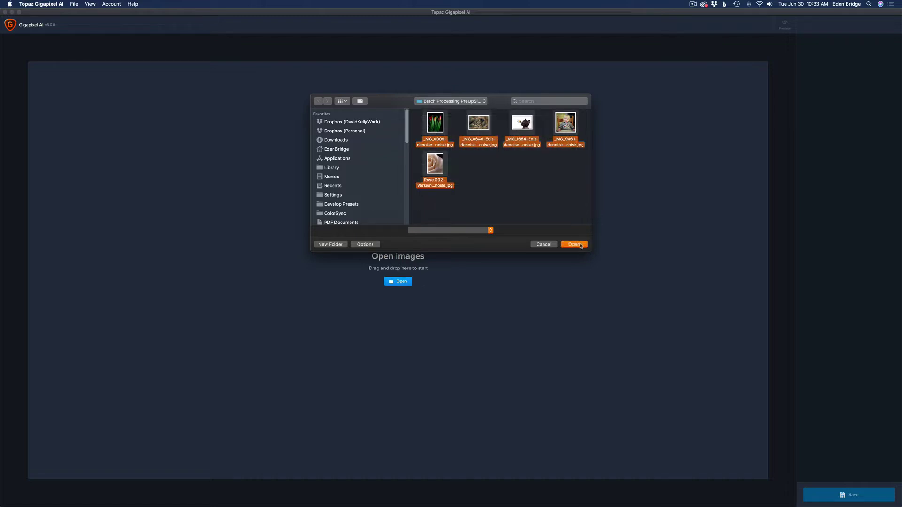
key(Return)
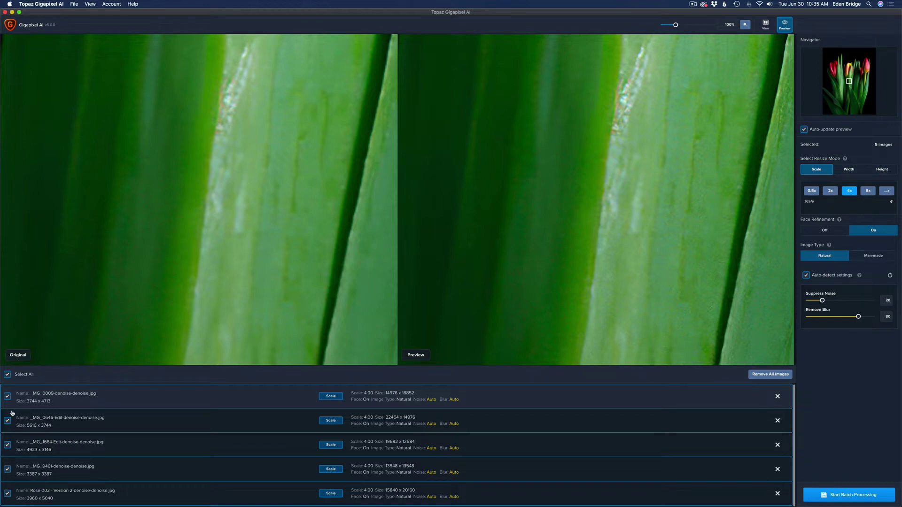
Set all five photos to 2x scale with Face Refinement off and Auto-detect settings unchecked.
click(831, 191)
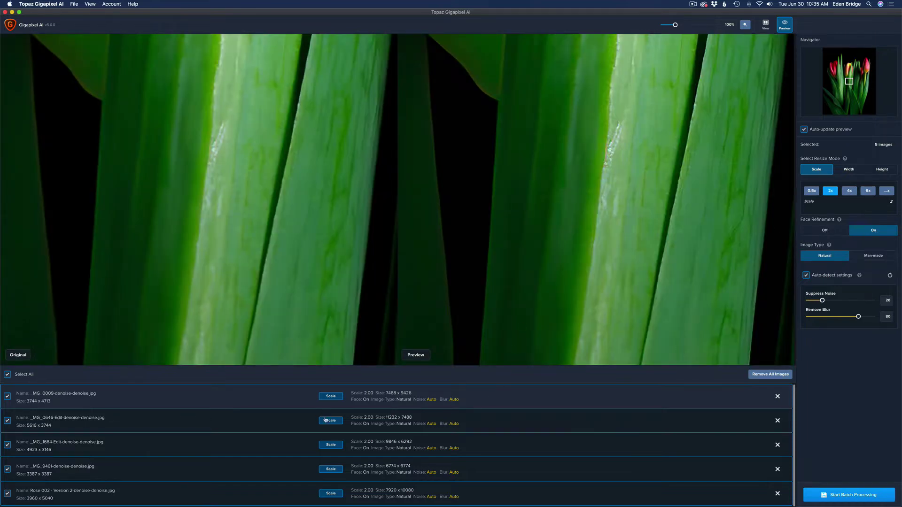
click(832, 234)
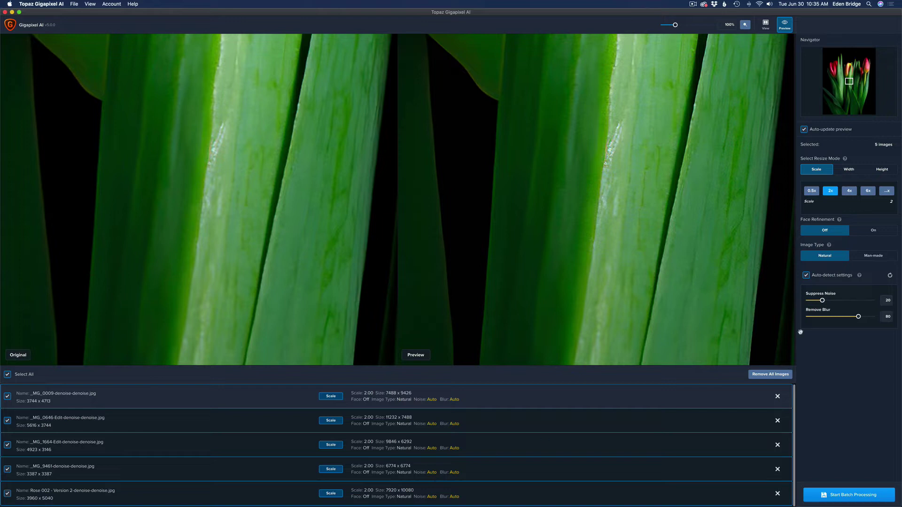
click(806, 275)
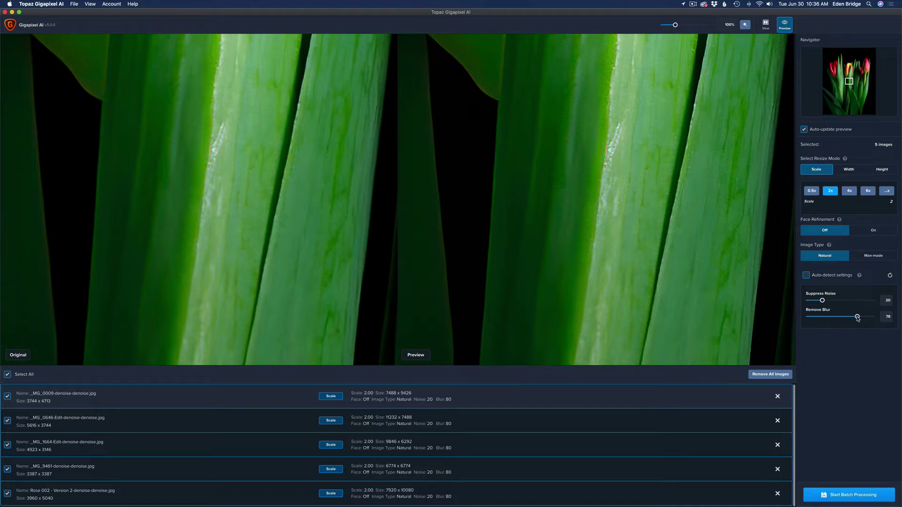
Drop Remove Blur to 48 and Suppress Noise to 0 for all five photos.
drag(857, 317, 839, 316)
drag(822, 301, 782, 301)
Preview the cat photo, switch the whole batch to 4x, then deselect all photos.
click(376, 422)
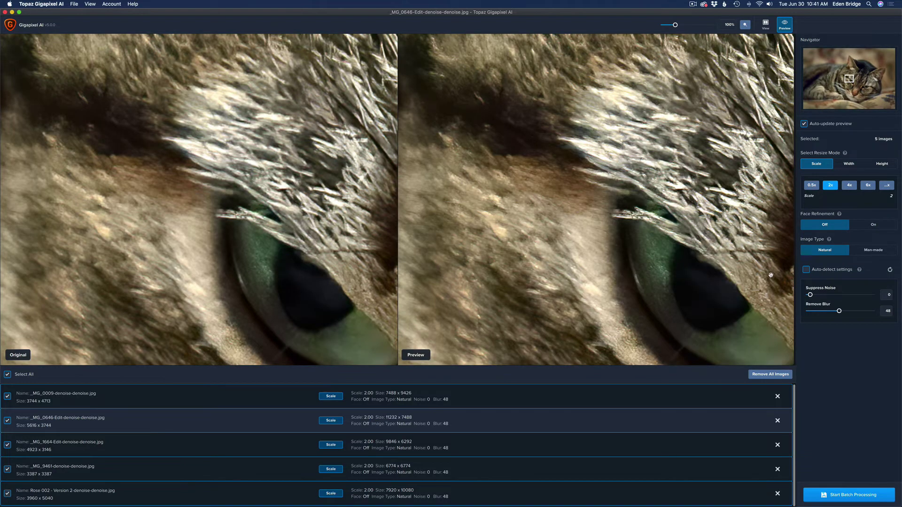
click(850, 185)
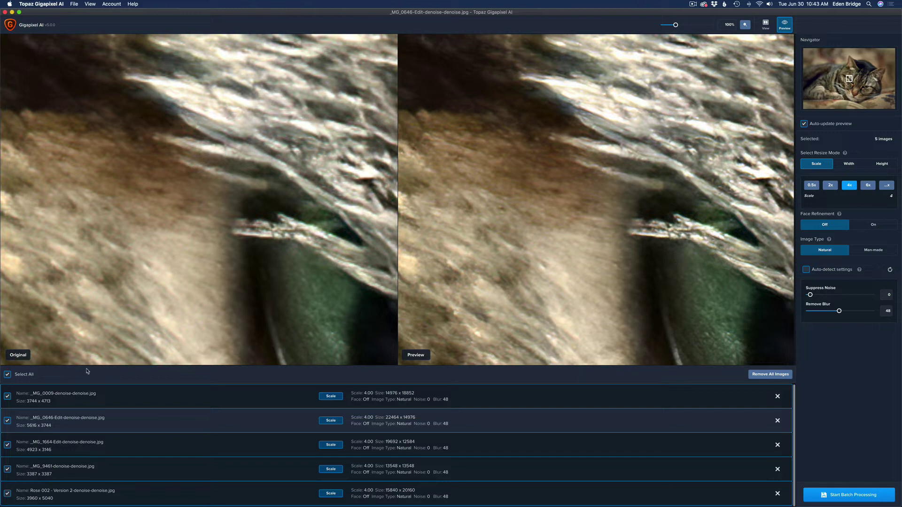
click(9, 375)
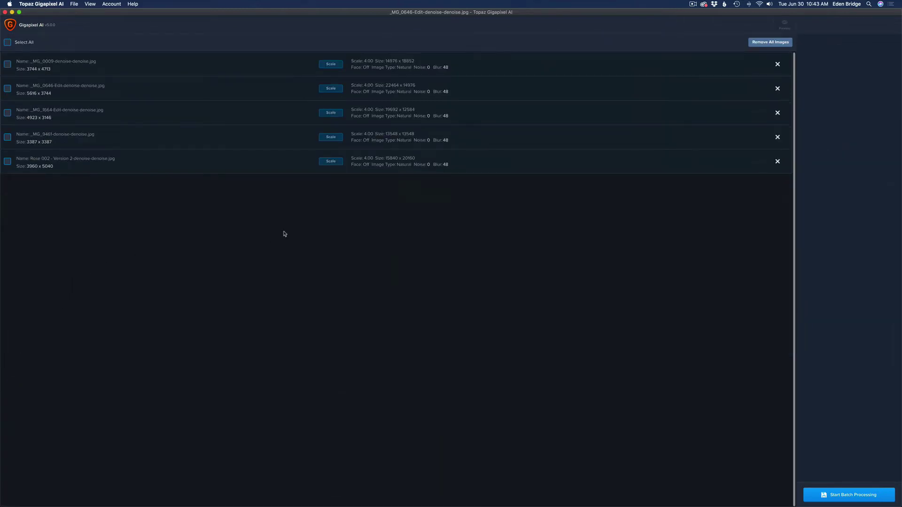
Set only the tulip photo _MG_0009 to 2x with auto-detected noise and blur, then select the cat photo.
click(199, 67)
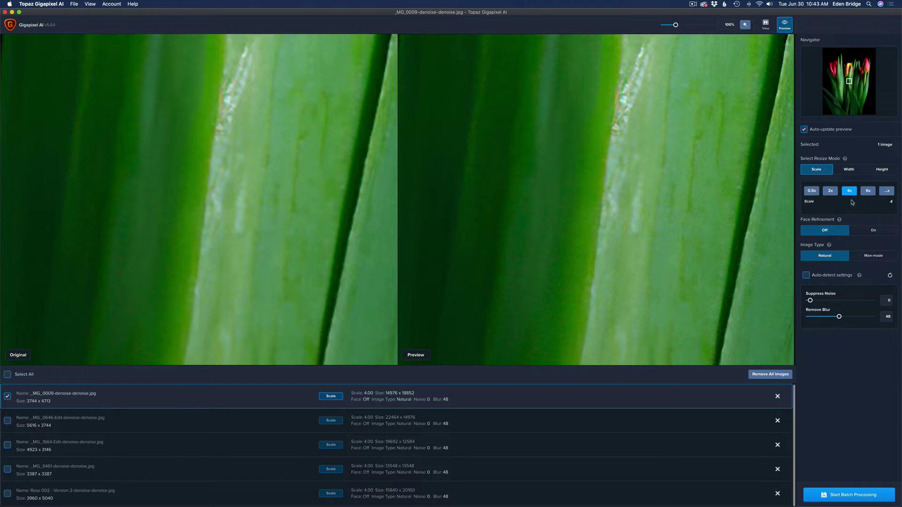
click(831, 193)
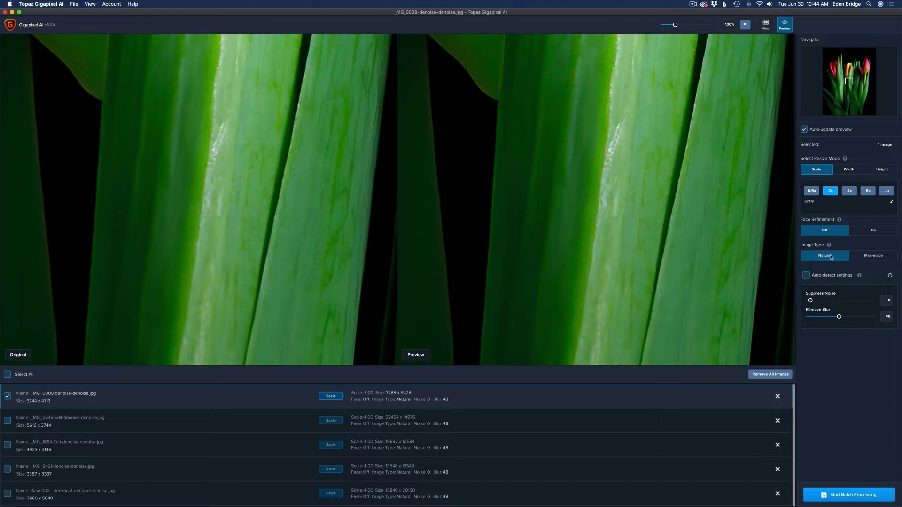
click(806, 276)
click(193, 421)
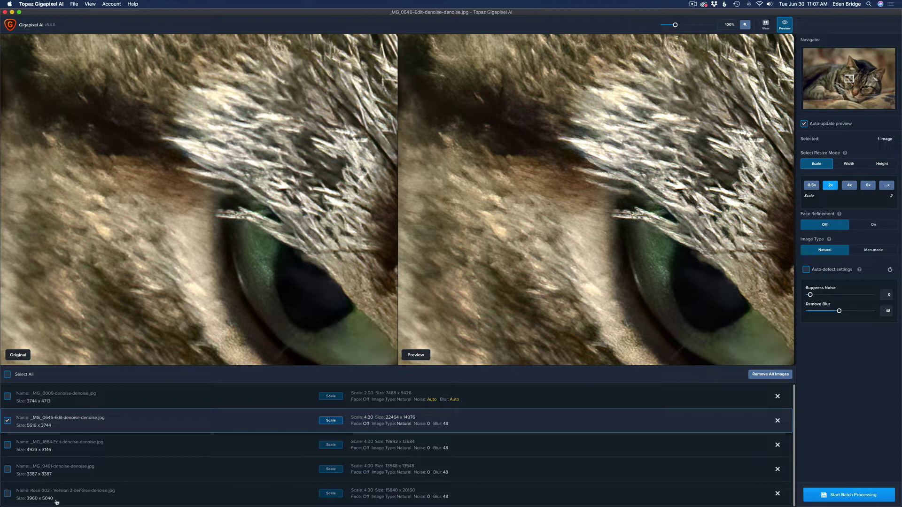
Add Rose 002 to the cat photo selection, set both to 4x with Remove Blur 73.
click(7, 494)
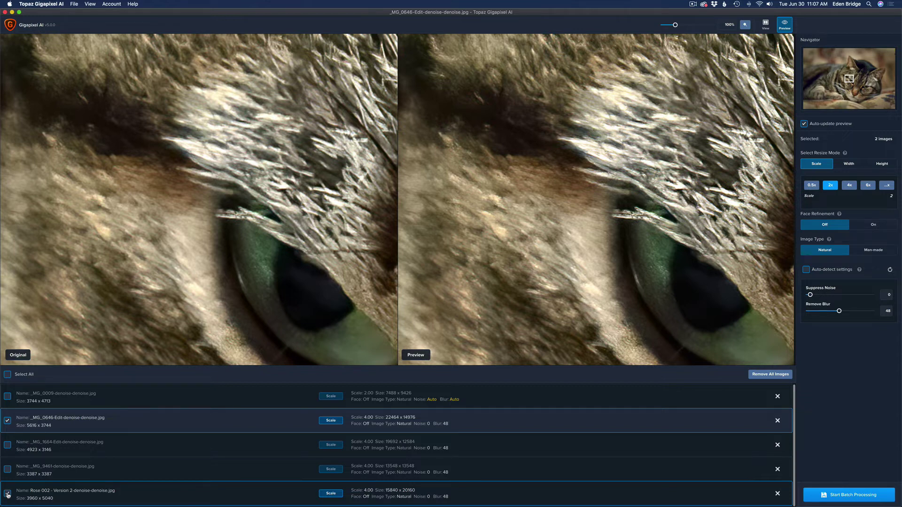
click(850, 185)
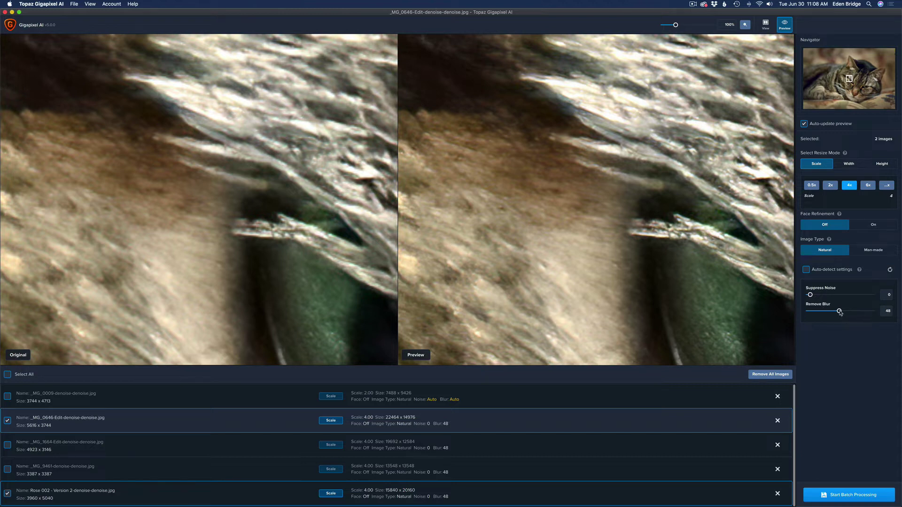
drag(840, 312, 830, 312)
drag(830, 311, 854, 311)
Give the teapot photo _MG_1664-Edit Man-made type, 2x scale and auto-detected noise and blur.
click(127, 445)
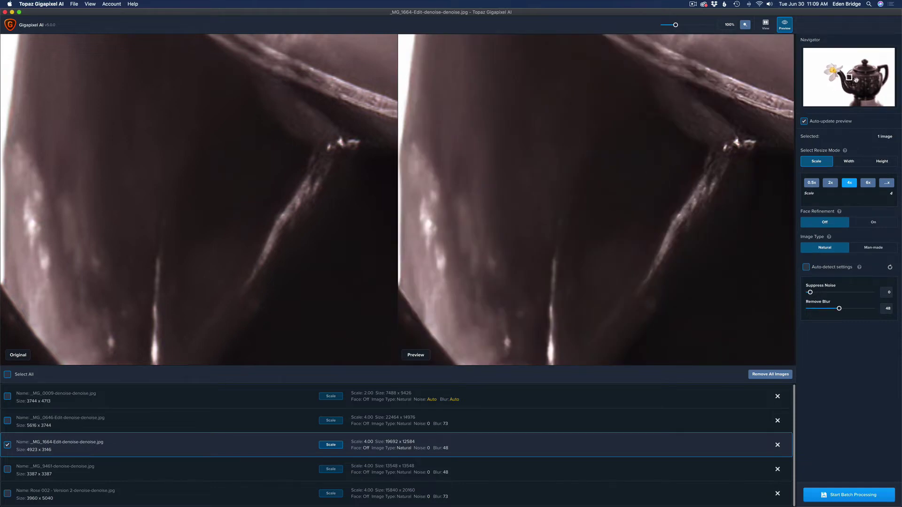
drag(853, 78, 850, 75)
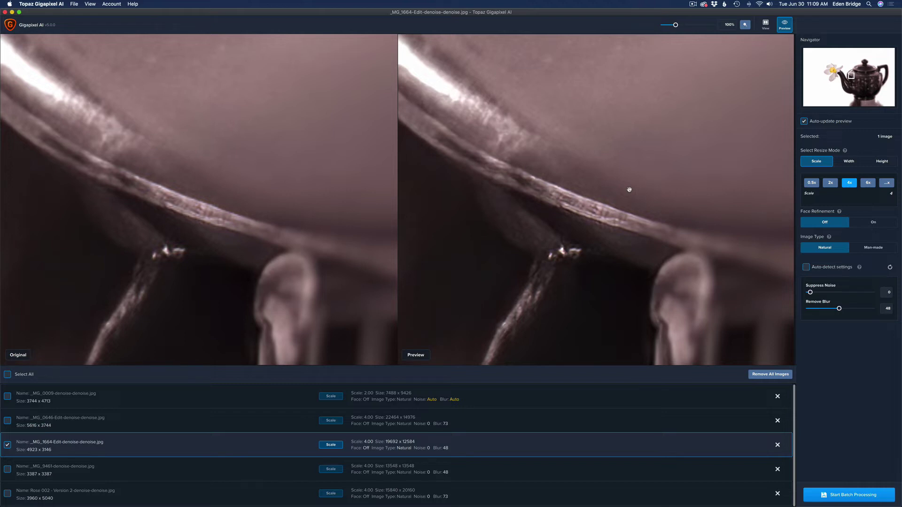
click(880, 248)
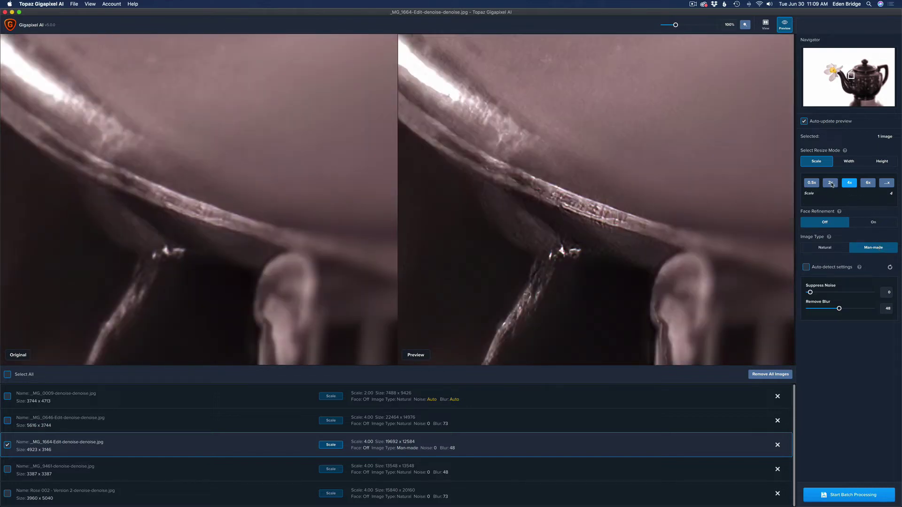
click(830, 182)
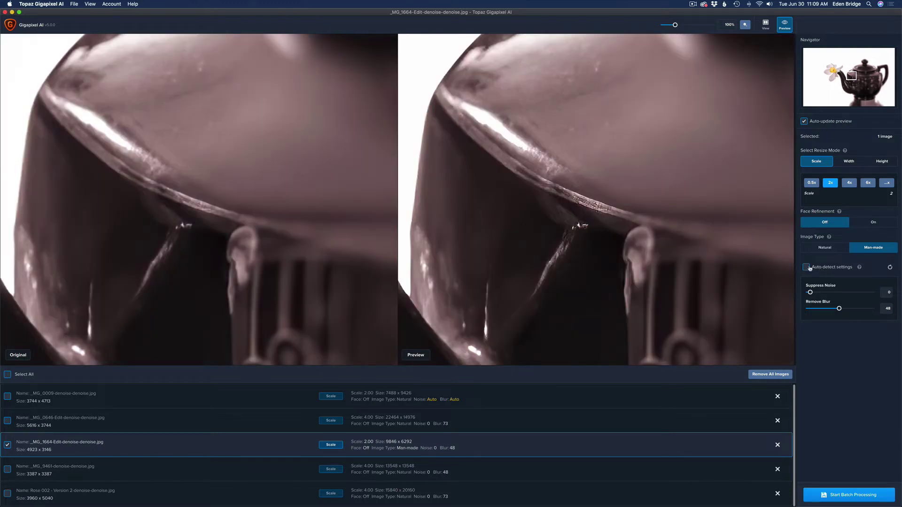
click(806, 267)
Set the child portrait to 4x, face refinement on, noise 20, blur 79, then open Start Batch Processing.
click(183, 473)
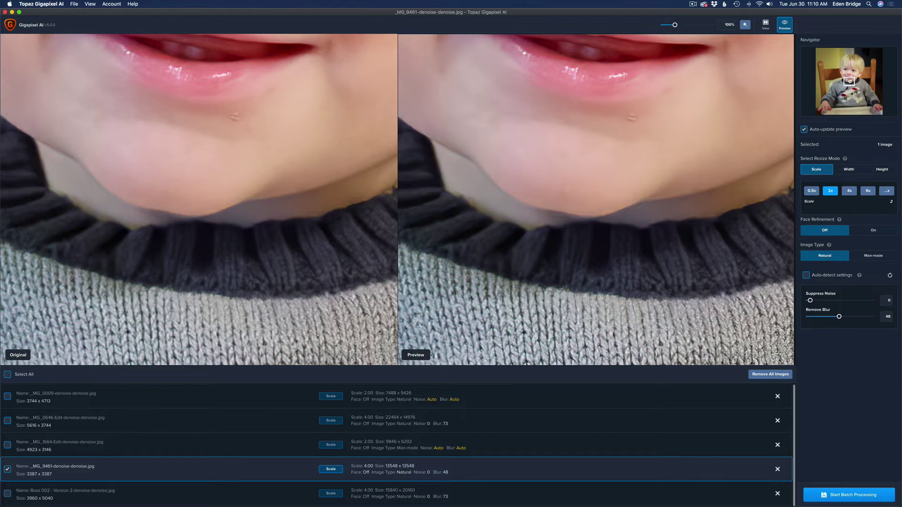
click(853, 71)
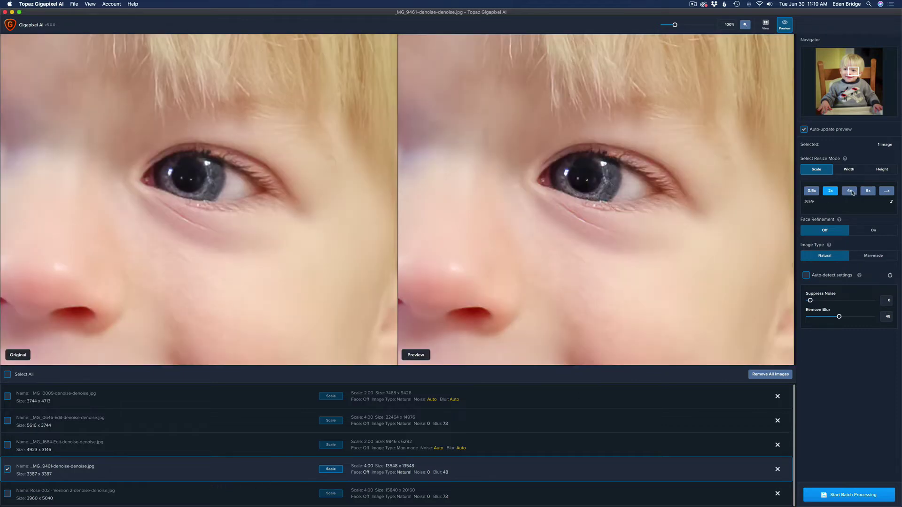
click(850, 192)
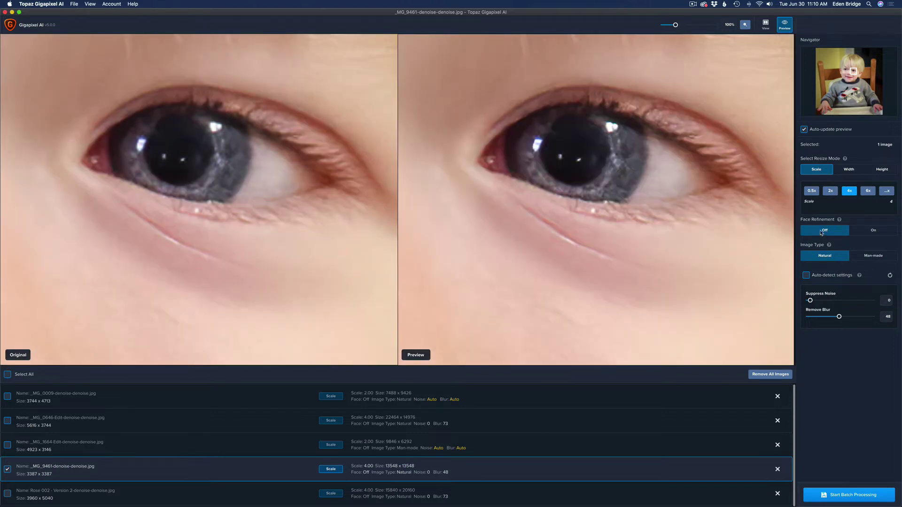
click(874, 231)
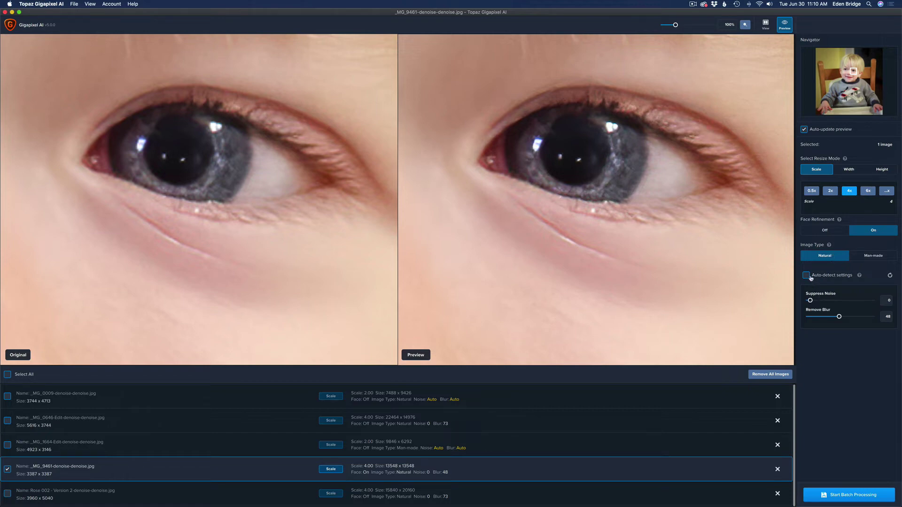
click(806, 276)
drag(847, 318, 859, 318)
click(854, 498)
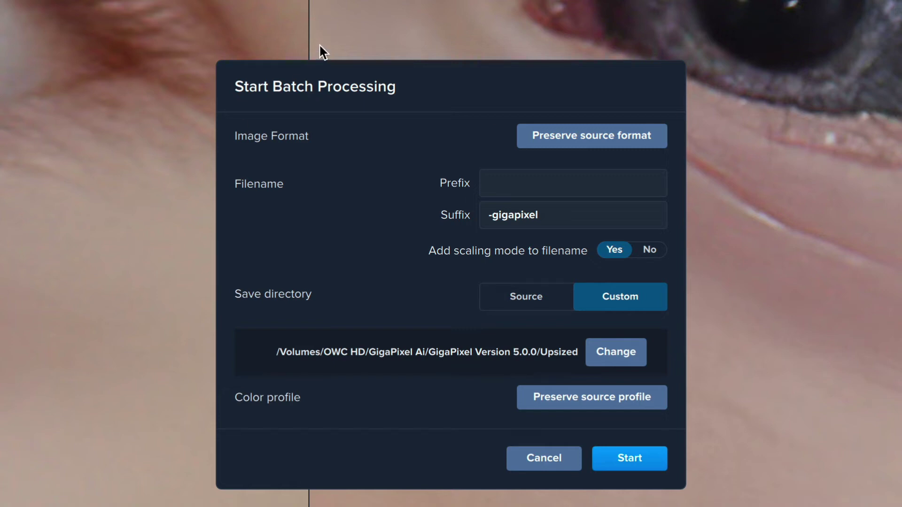
click(598, 143)
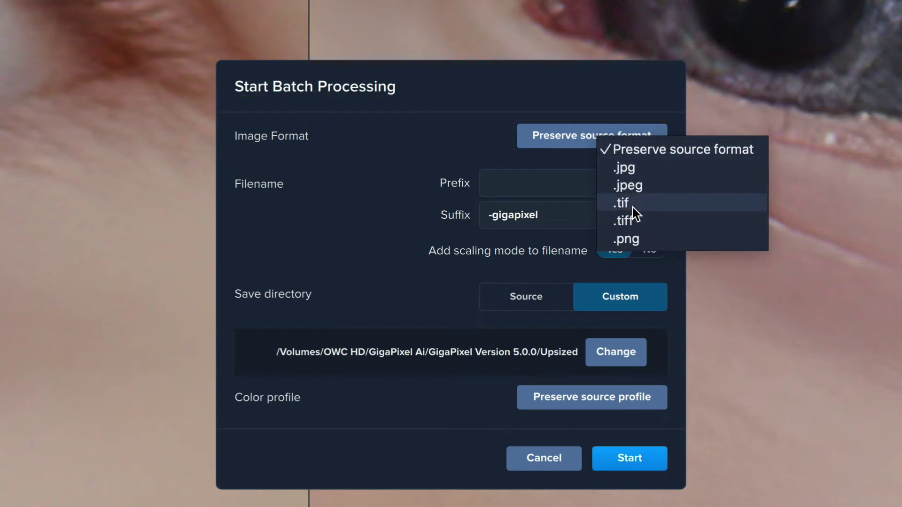
click(433, 156)
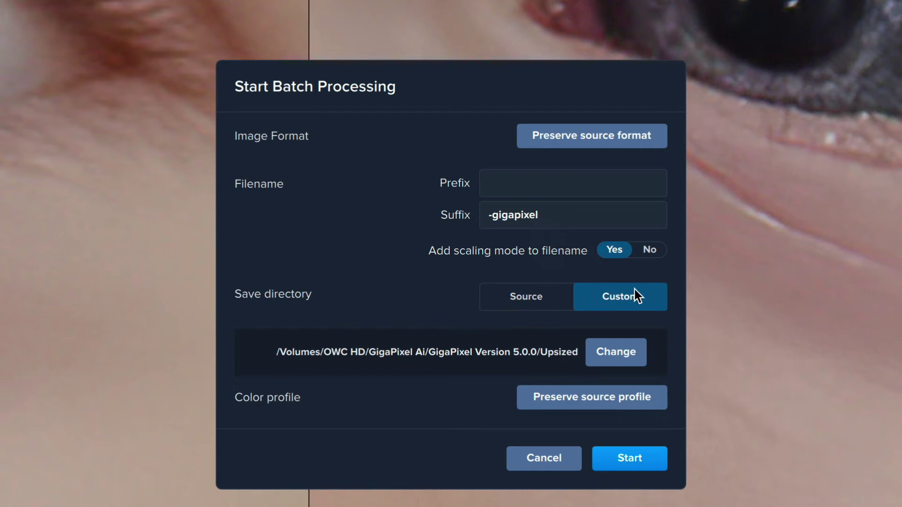
Change the save folder to OWC HD > GigaPixel Ai > Batch Processing UpSized.
click(626, 360)
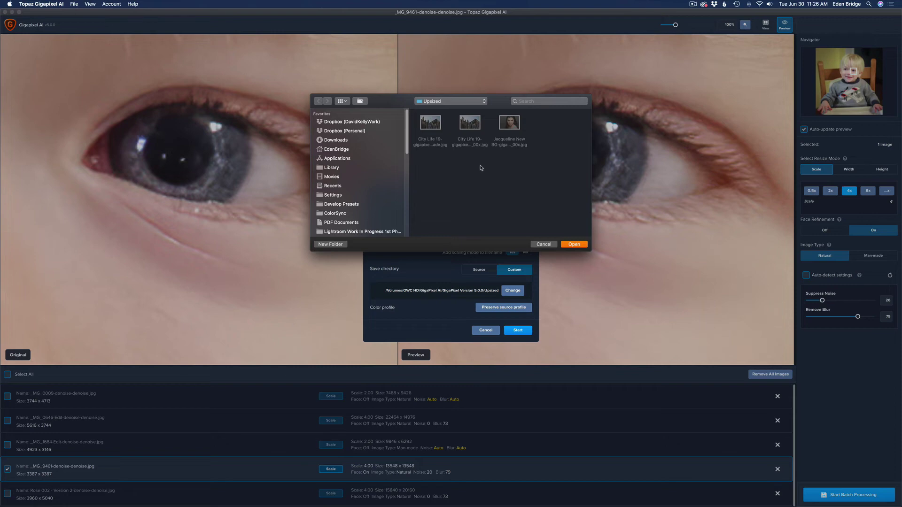
scroll(361, 192, down, 10)
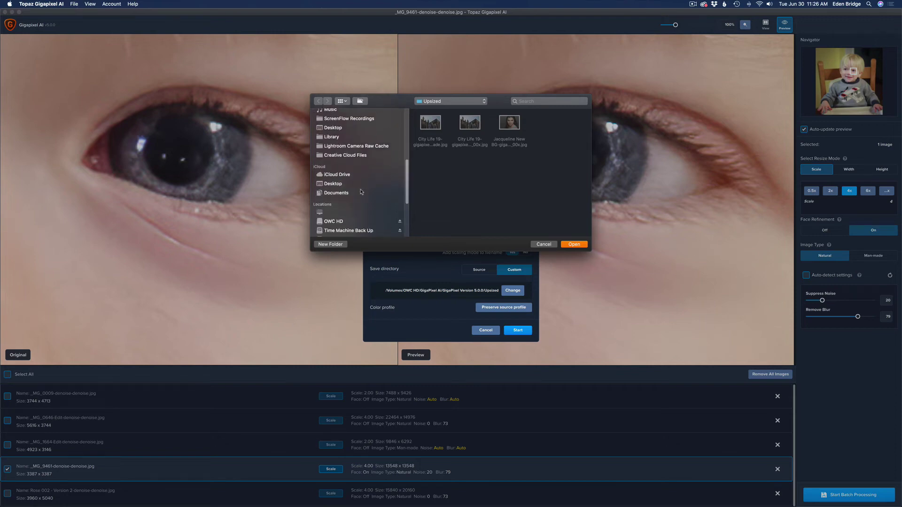
scroll(361, 191, down, 5)
click(340, 148)
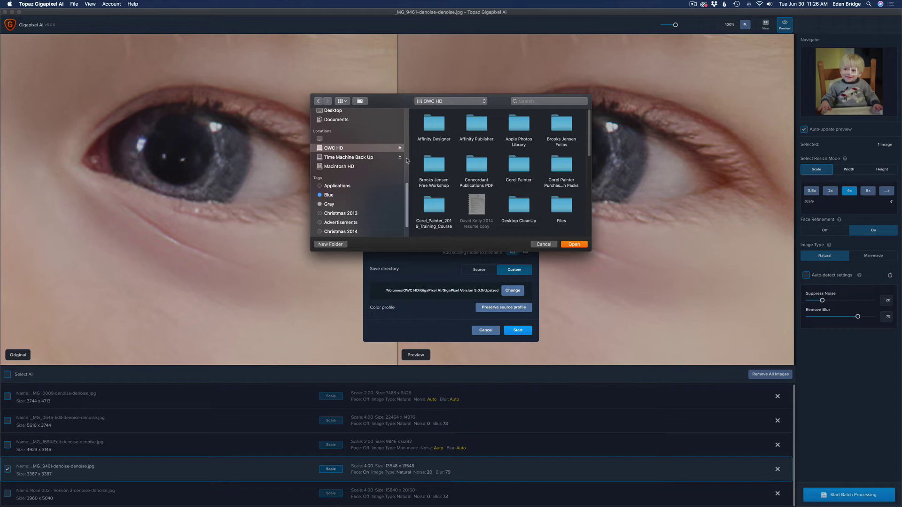
scroll(517, 188, down, 5)
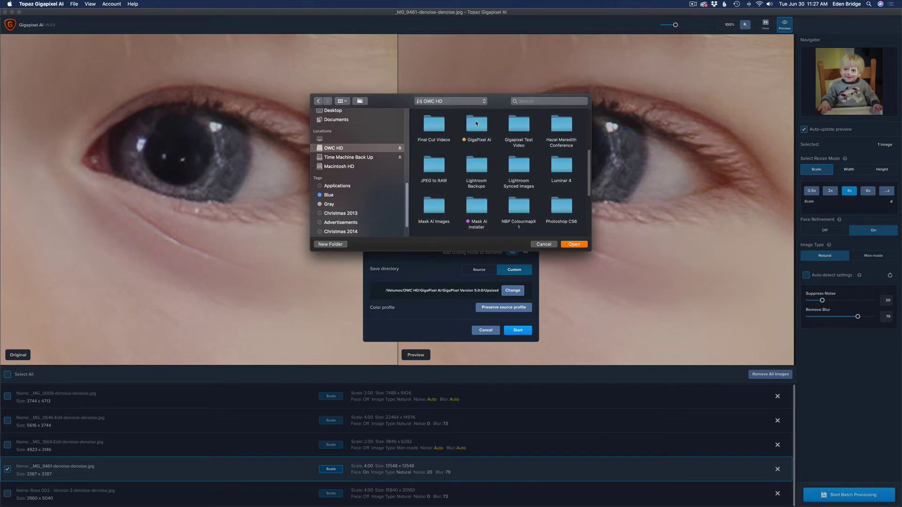
double_click(477, 125)
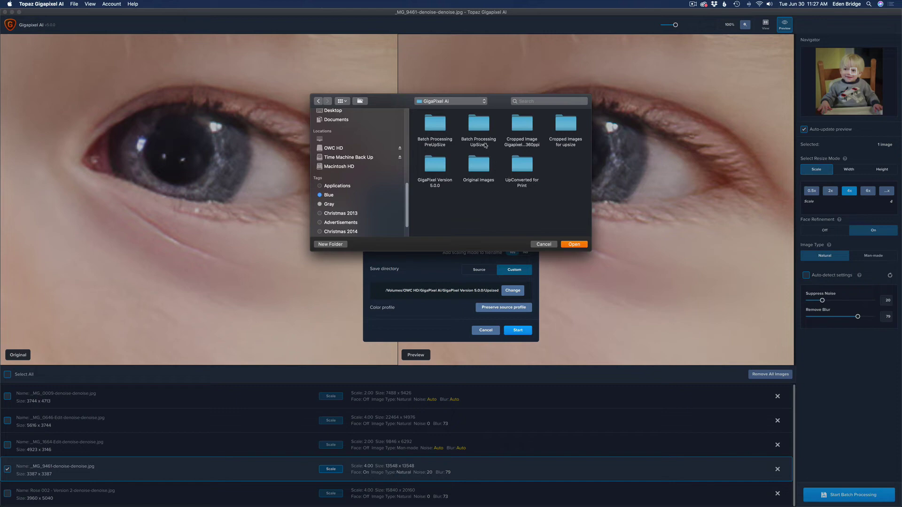
double_click(480, 127)
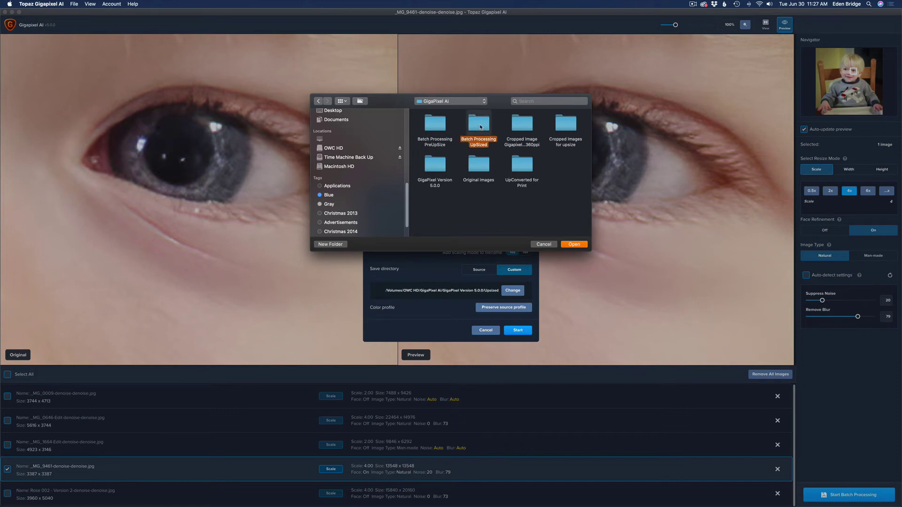
click(574, 245)
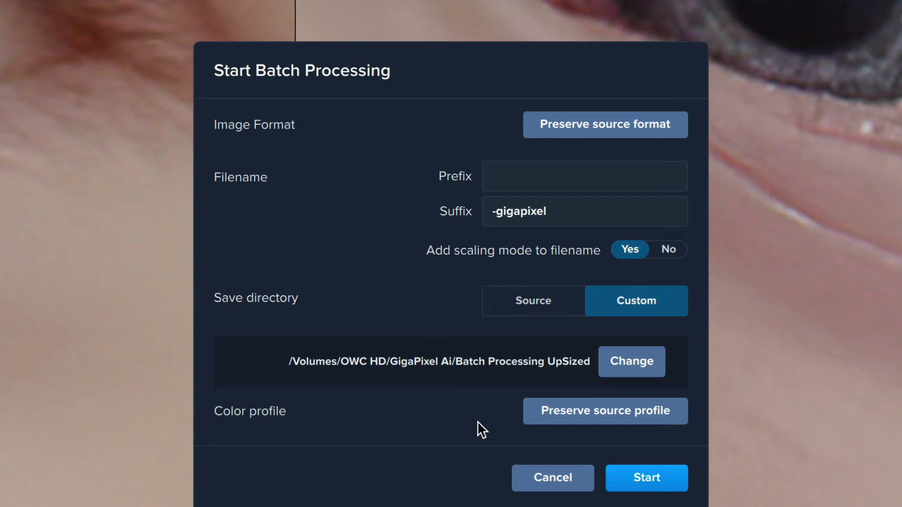
Switch the output colour profile from Preserve source profile to sRGB.
click(610, 415)
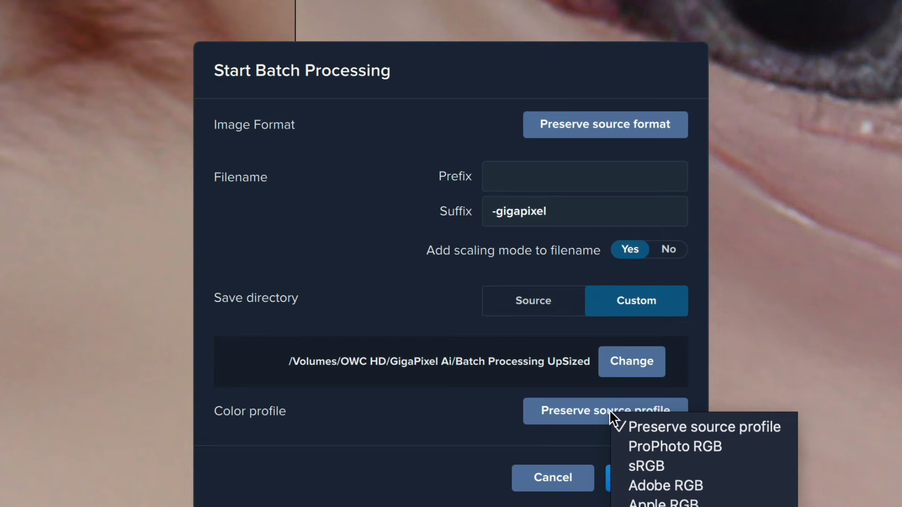
click(663, 465)
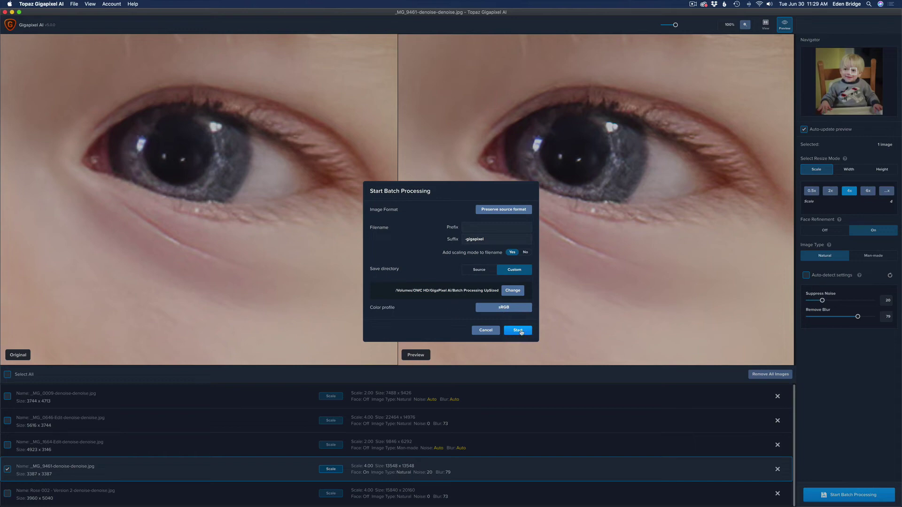
Upscale all five batch photos and reveal the finished files in the Batch Processing UpSized folder.
click(518, 331)
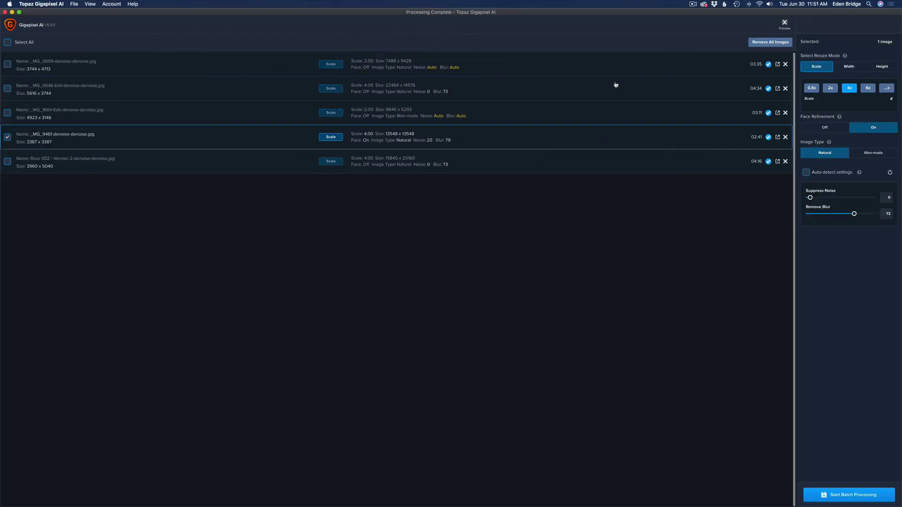
click(778, 65)
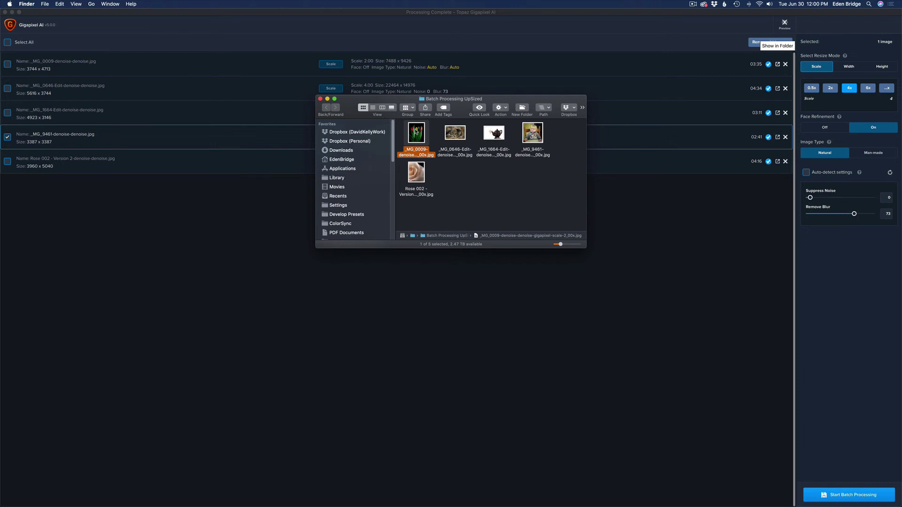
Quick Look the upscaled tulip image in the Batch Processing UpSized folder.
key(super+o)
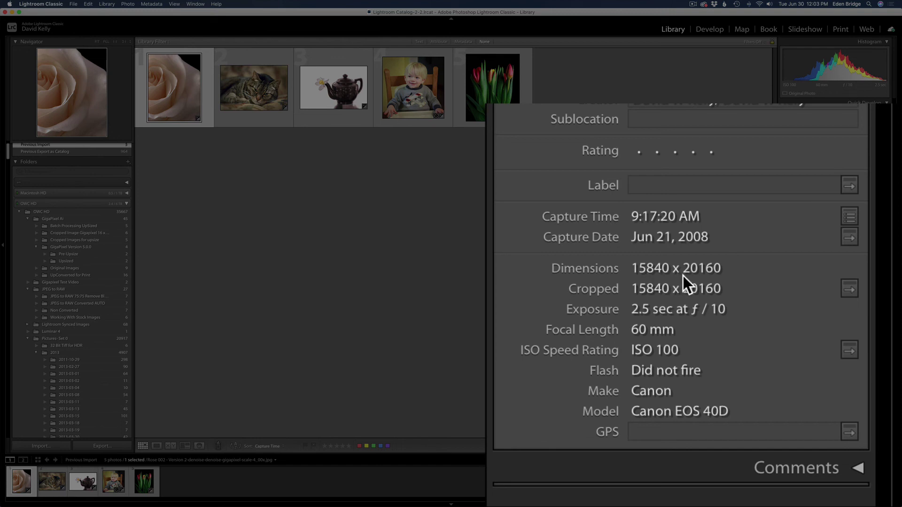
Open the upscaled Rose 002 photo in Loupe view and show it full-screen.
click(256, 94)
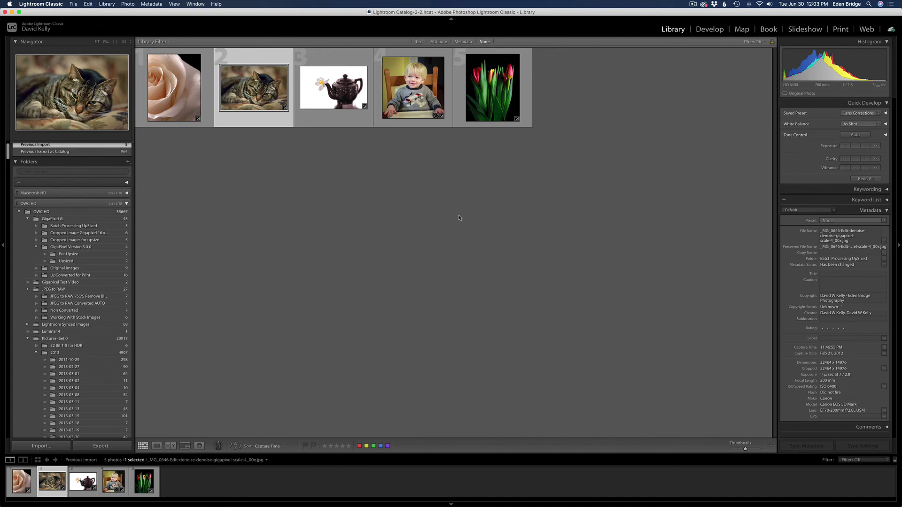
double_click(186, 94)
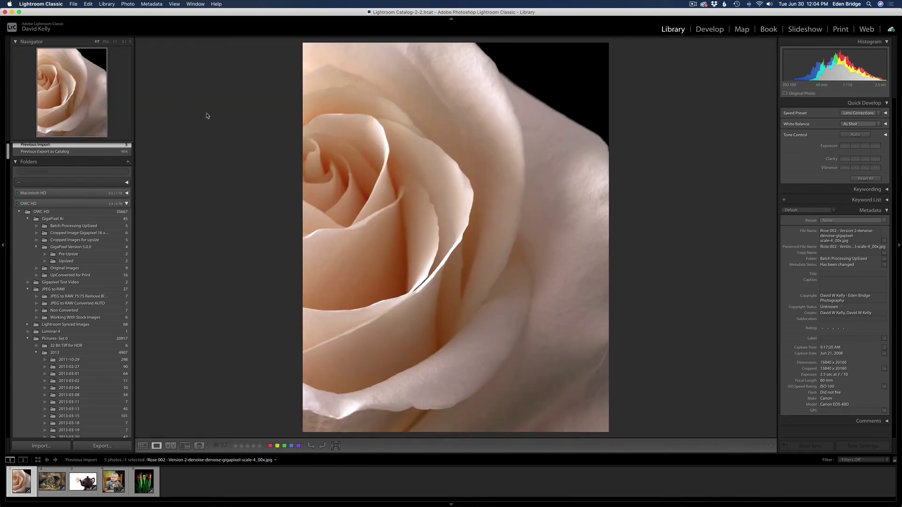
key(f)
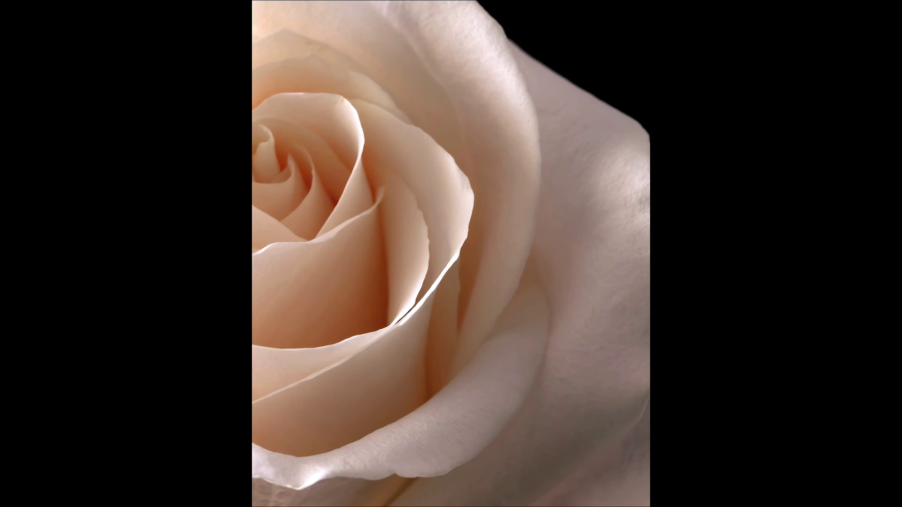
Advance the full-screen preview from Rose 002 to the upscaled cat photo.
key(Right)
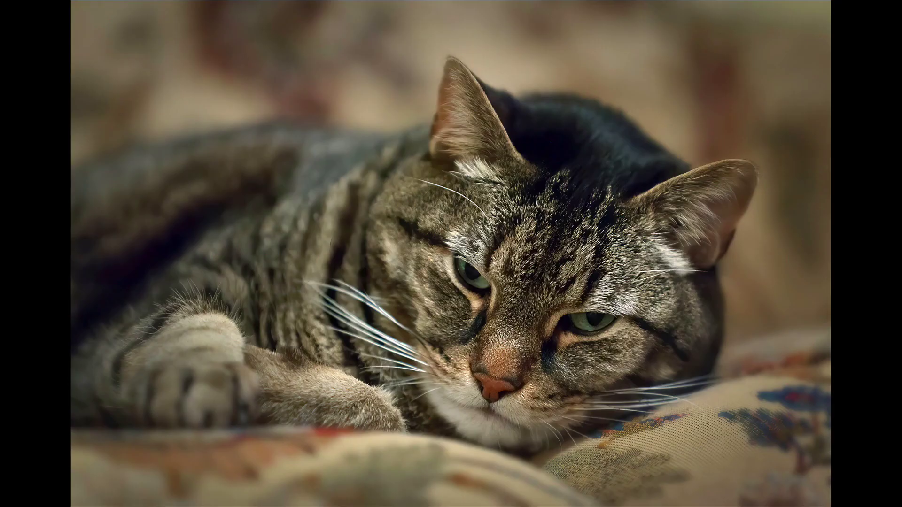